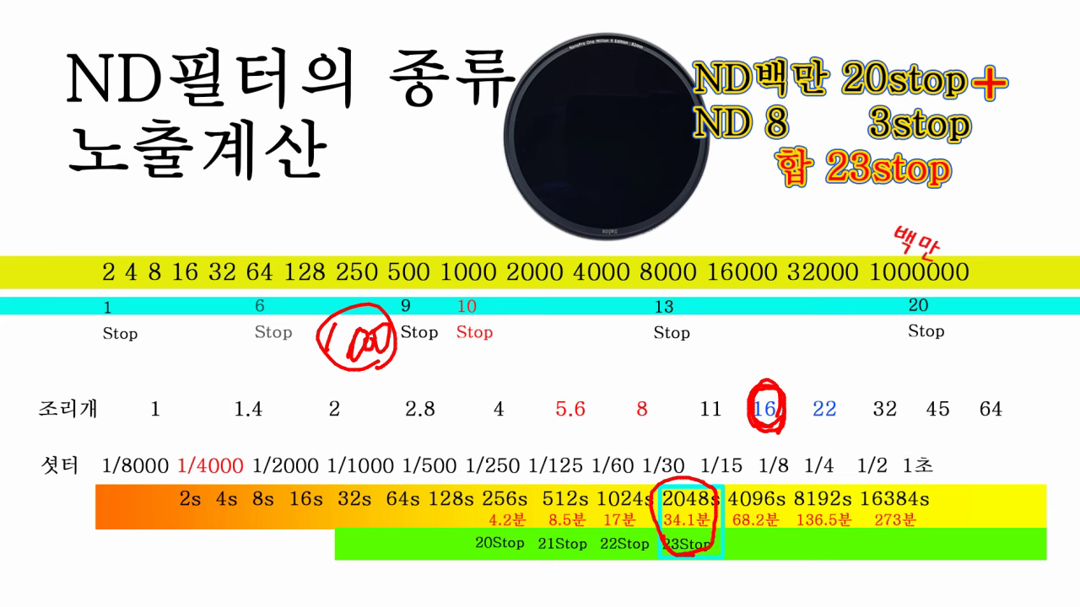
# - Delete the Color Balance and Levels adjustment layers above Layer 1
pyautogui.press('e')
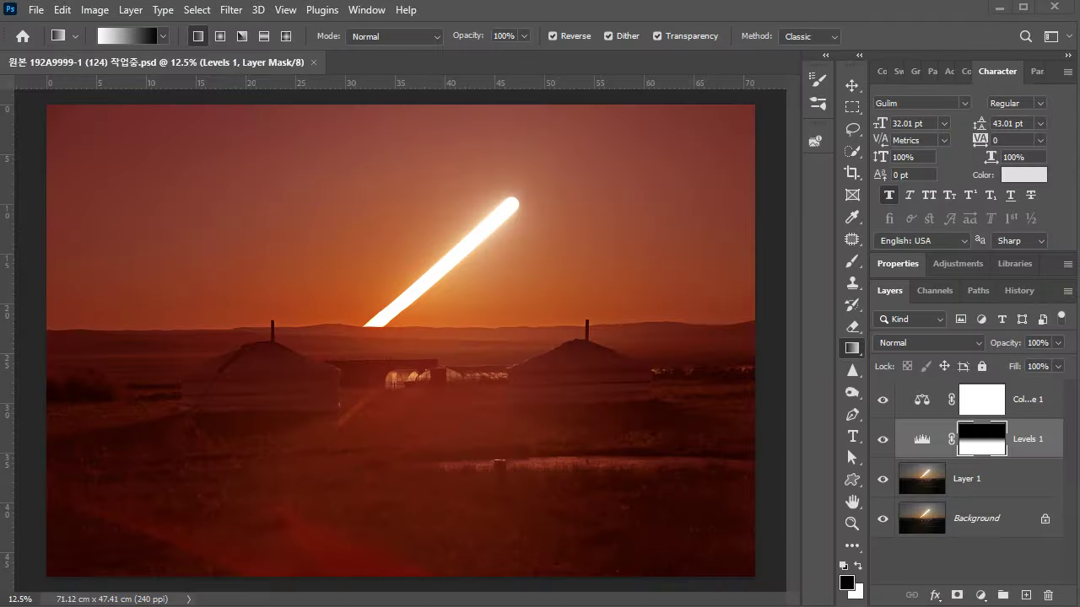
pyautogui.click(1033, 399)
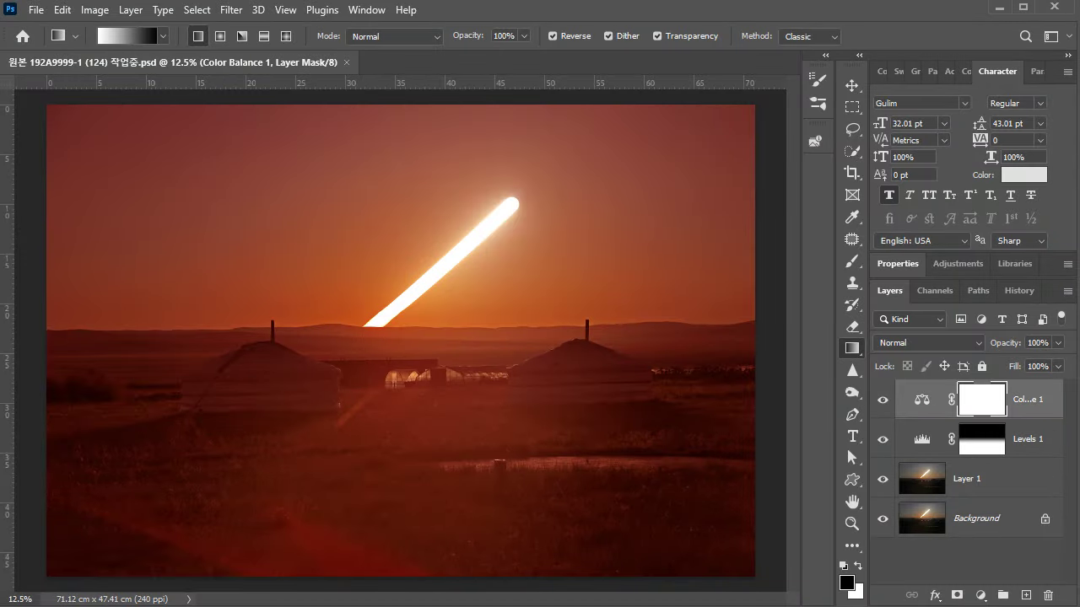
pyautogui.press('Delete')
pyautogui.press('Delete')
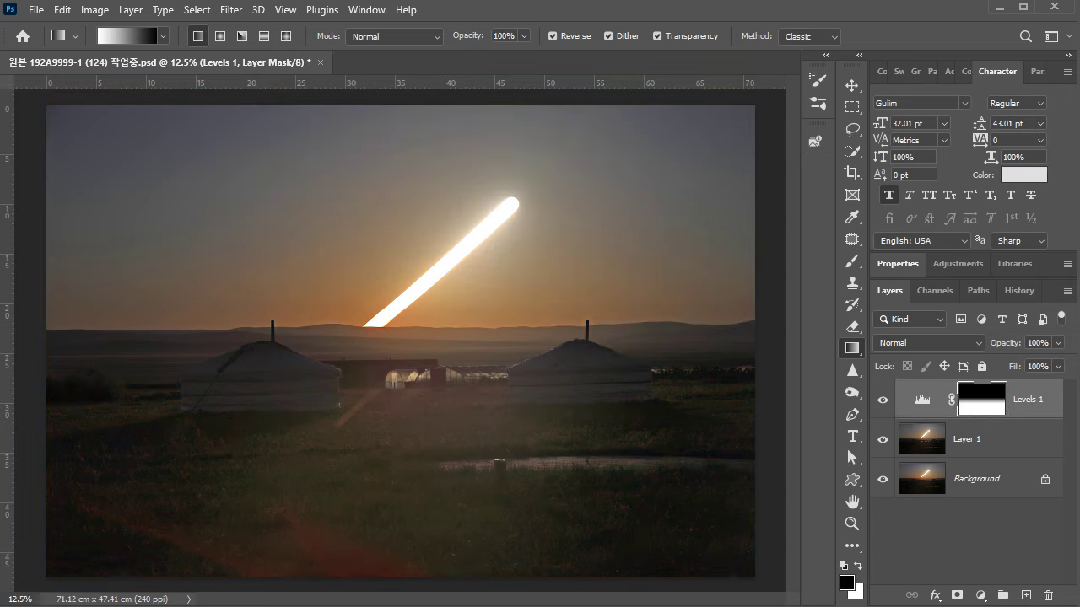
pyautogui.press('Delete')
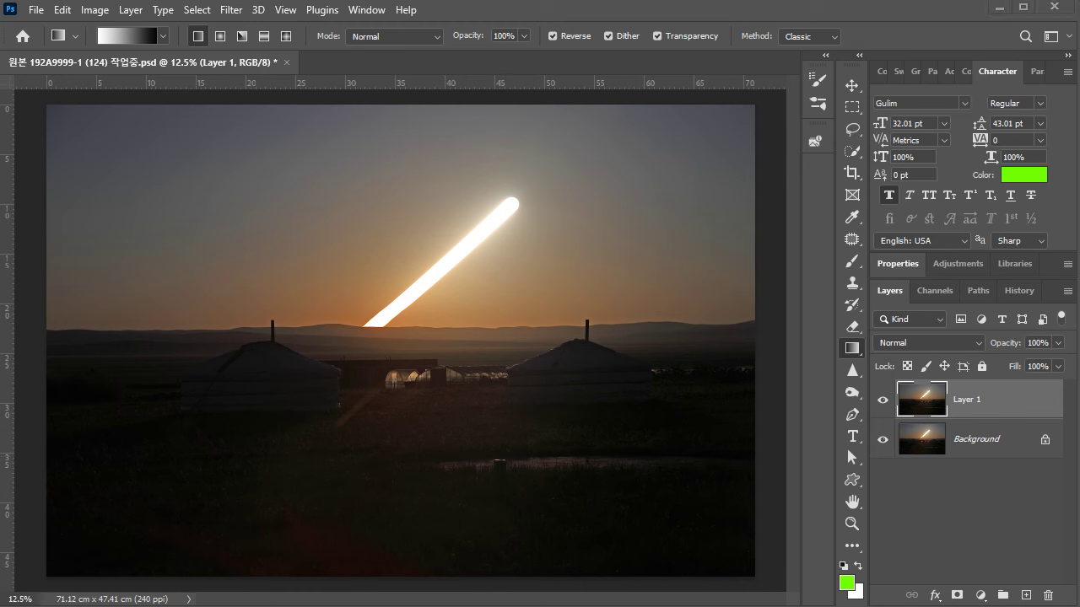
pyautogui.moveTo(89, 331)
pyautogui.mouseDown()
pyautogui.moveTo(569, 321)
pyautogui.moveTo(682, 329)
pyautogui.moveTo(333, 335)
pyautogui.mouseUp()
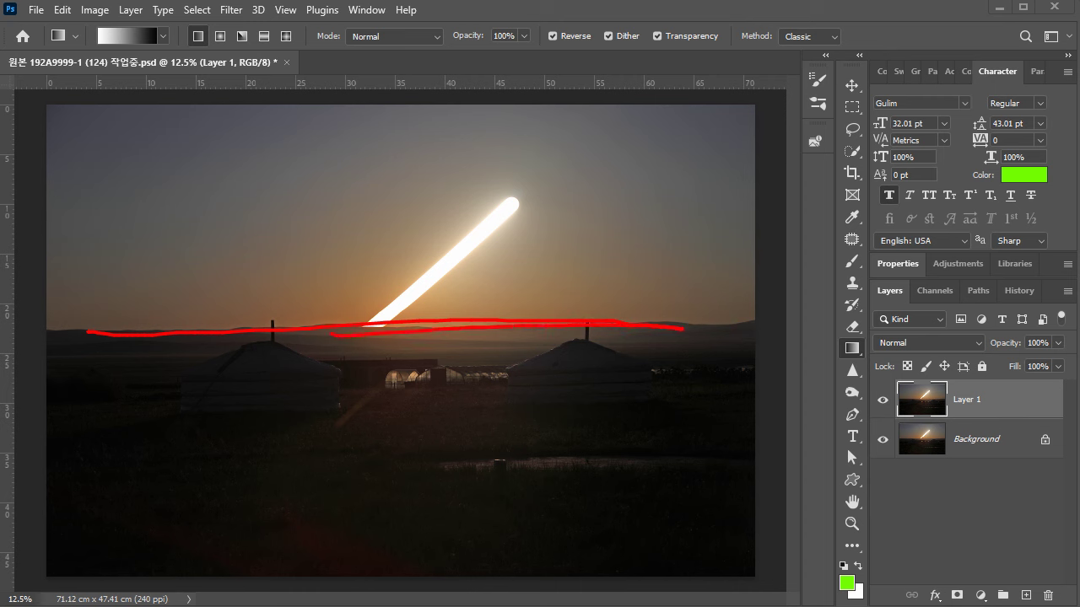
pyautogui.hotkey('ctrl', 'z')
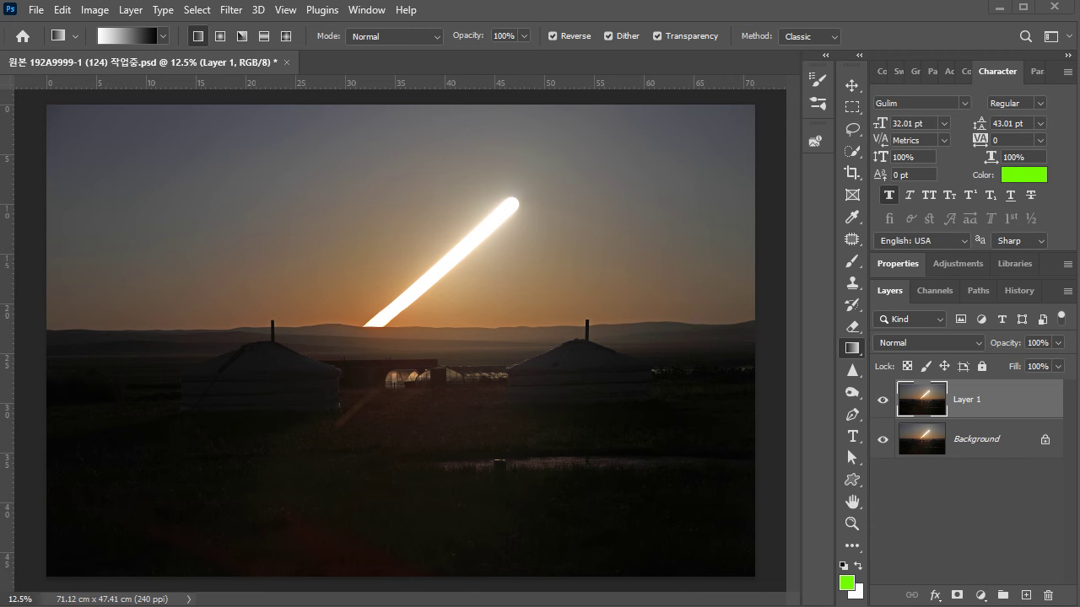
# - Add a Color Balance adjustment layer with midtones at Cyan–Red +100 and Yellow–Blue -35, and shift Magenta–Green toward magenta
pyautogui.click(980, 594)
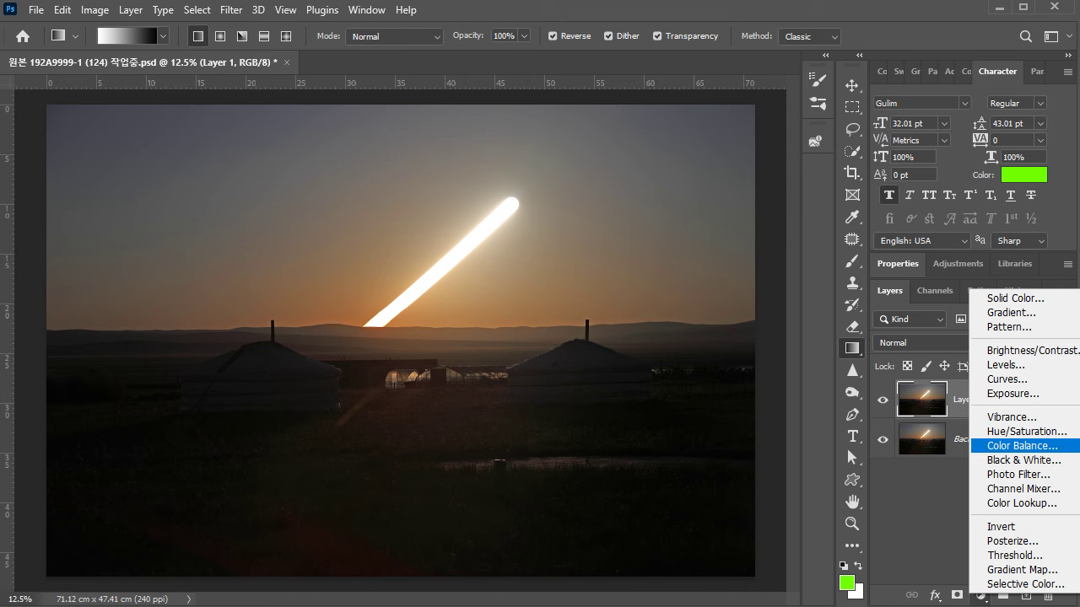
pyautogui.click(1020, 445)
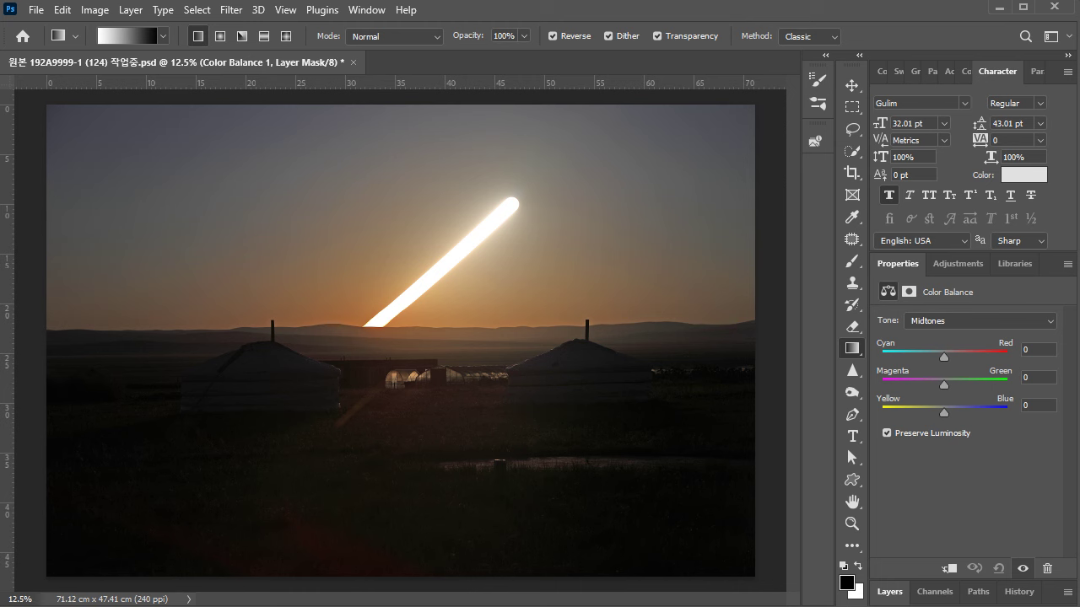
pyautogui.moveTo(943, 357); pyautogui.dragTo(1006, 357)
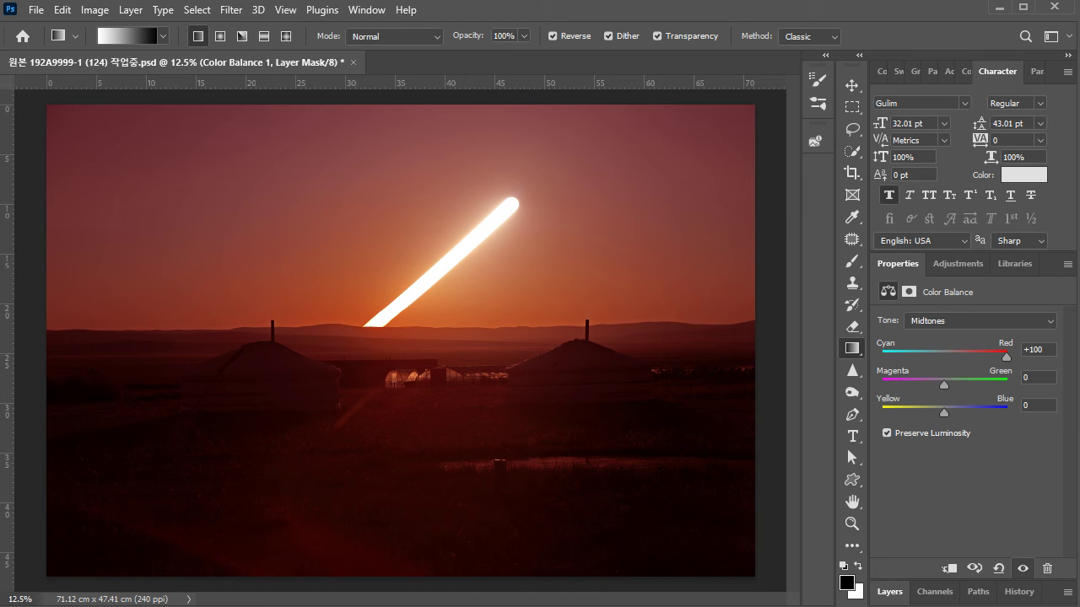
pyautogui.click(943, 411)
pyautogui.moveTo(943, 412)
pyautogui.mouseDown()
pyautogui.moveTo(882, 411)
pyautogui.moveTo(922, 411)
pyautogui.mouseUp()
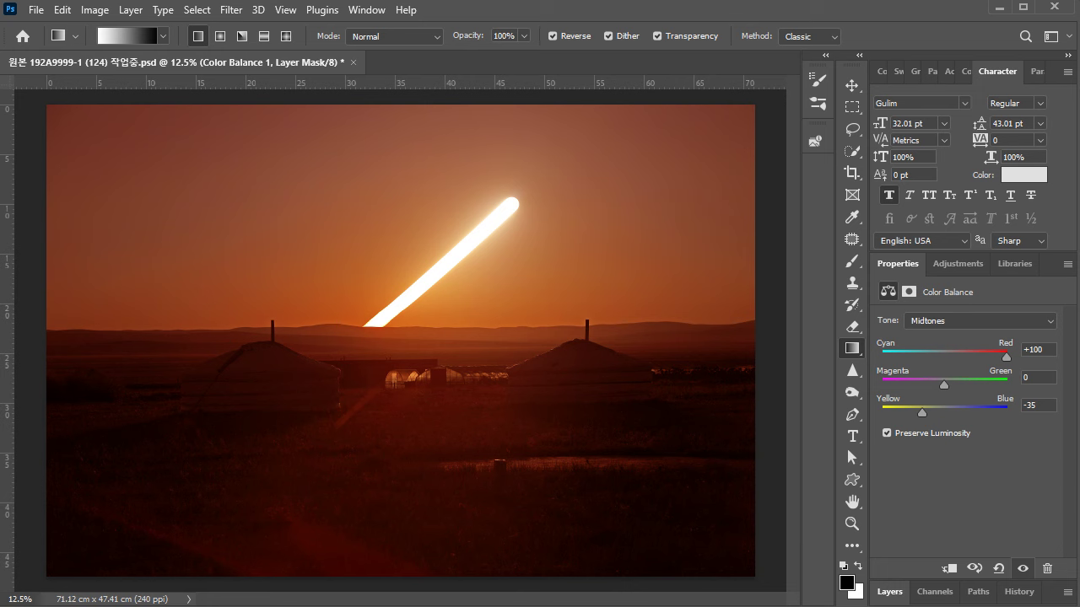
pyautogui.moveTo(943, 385); pyautogui.dragTo(929, 384)
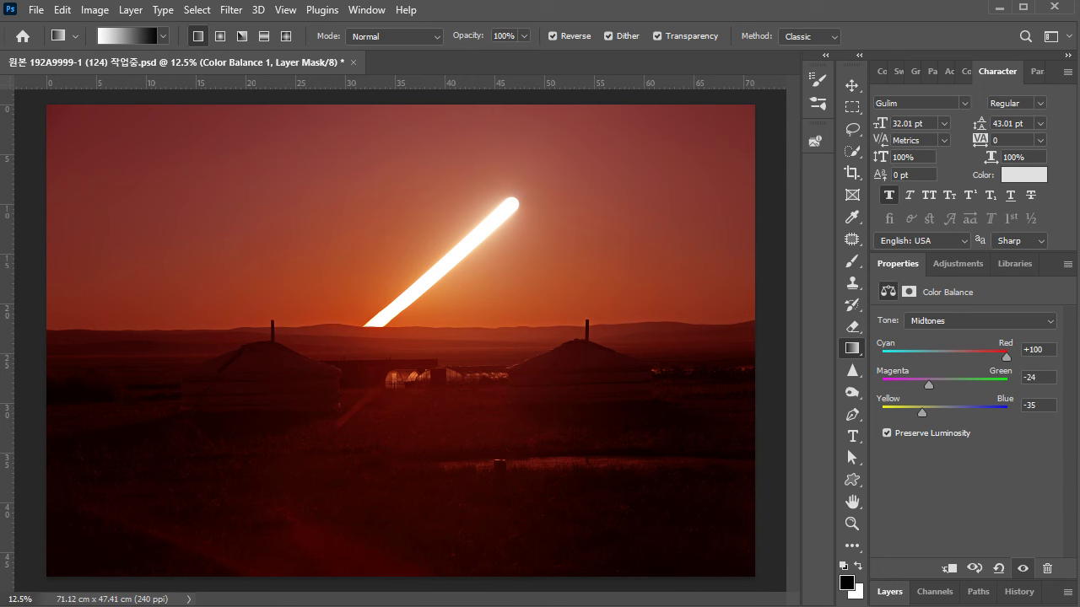
pyautogui.moveTo(929, 384); pyautogui.dragTo(925, 385)
pyautogui.click(889, 592)
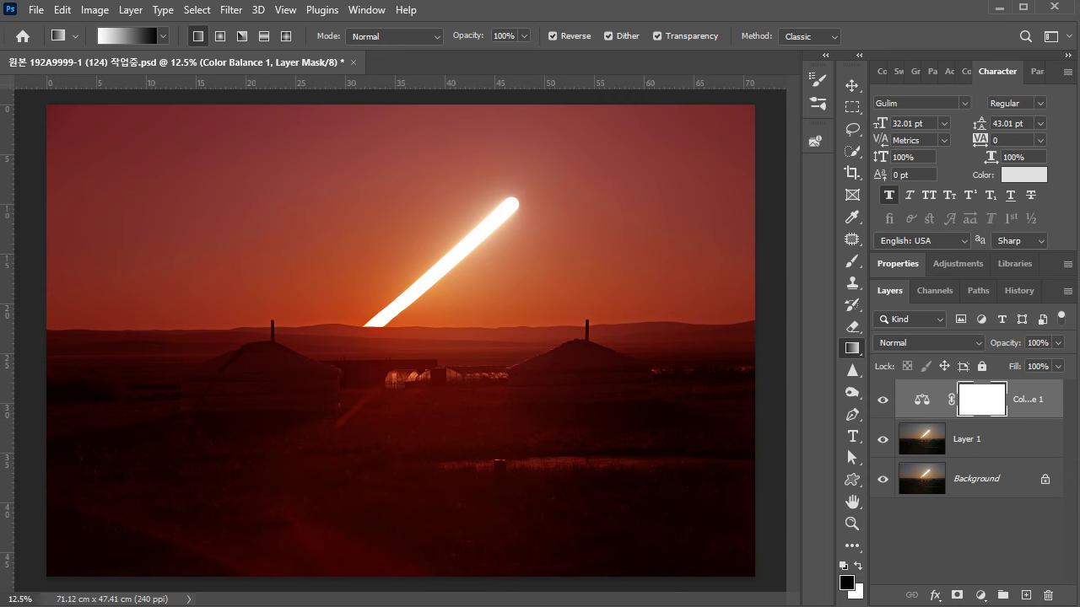
# - Compare the photo with and without the Color Balance adjustment
pyautogui.click(883, 399)
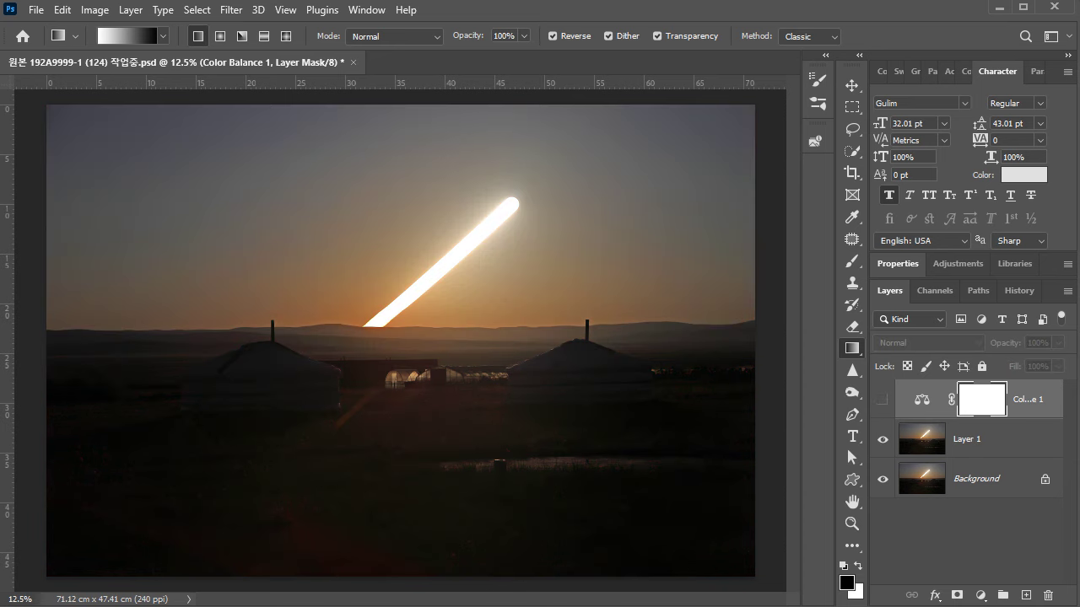
pyautogui.click(883, 400)
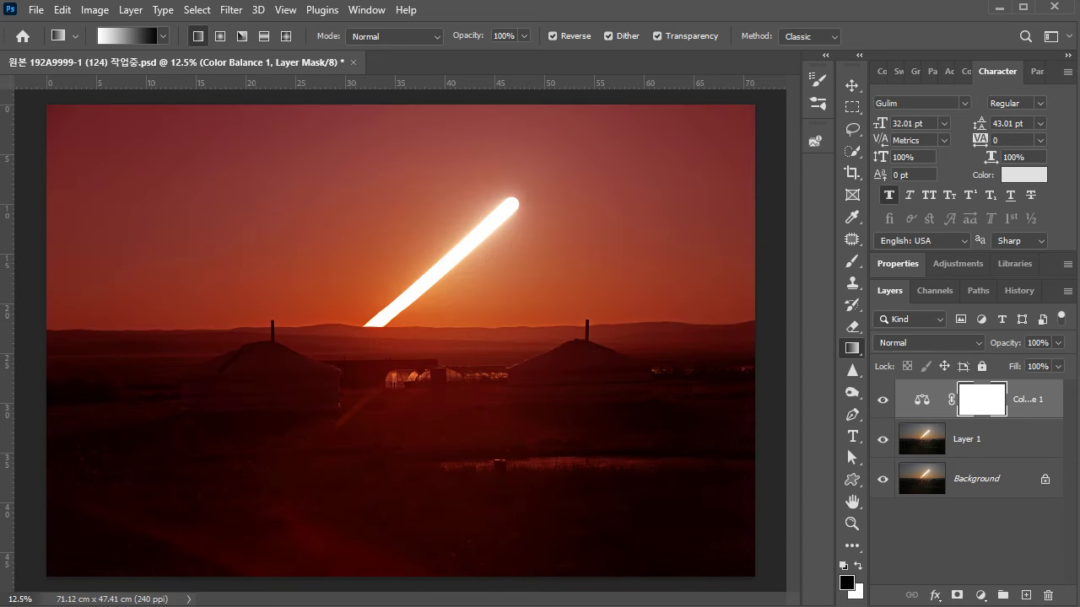
pyautogui.click(883, 399)
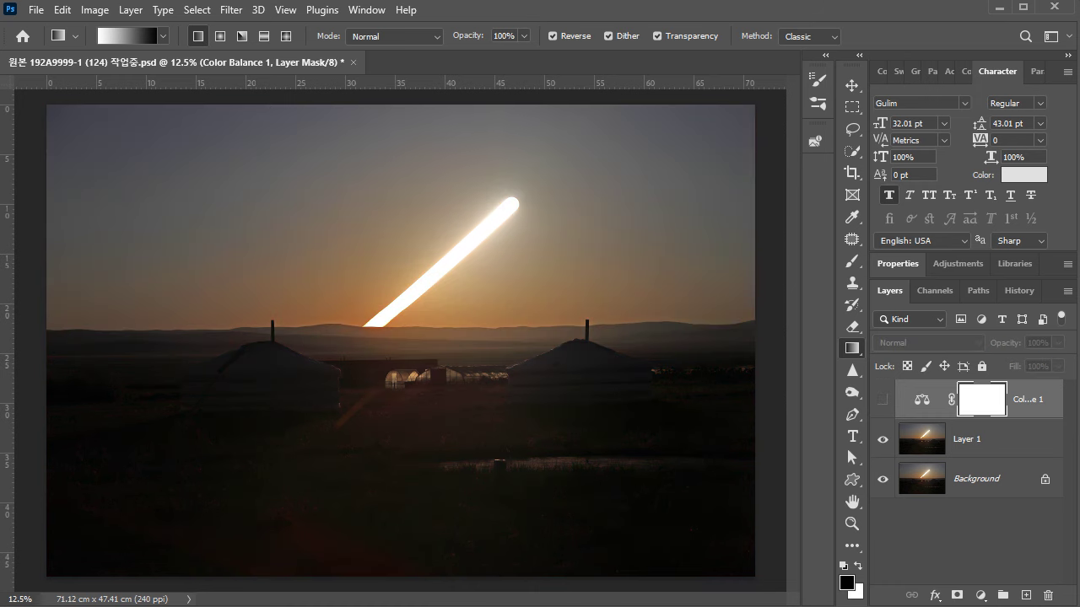
pyautogui.click(882, 400)
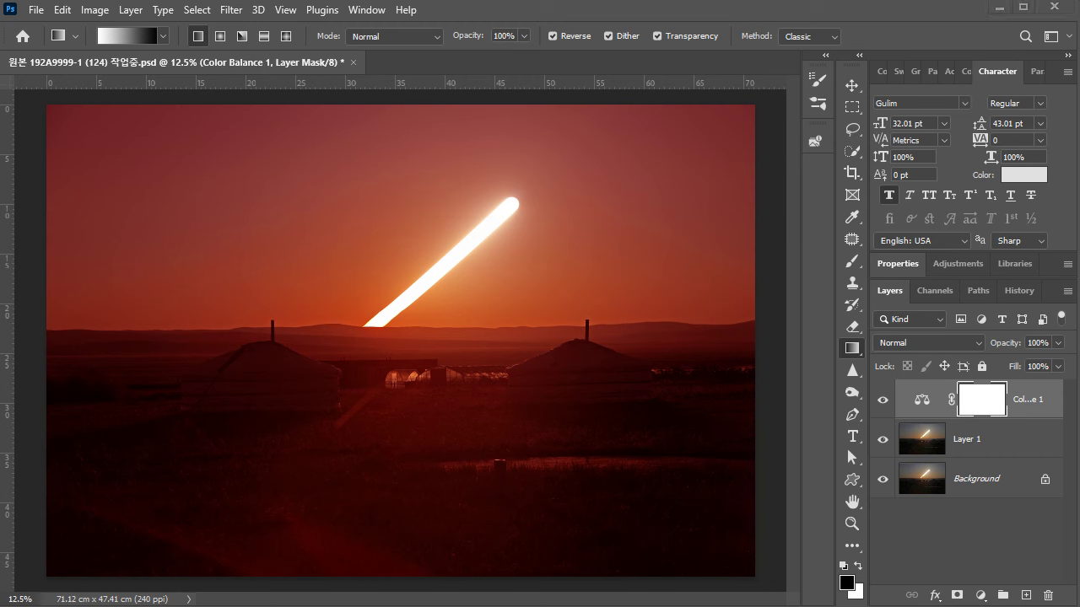
pyautogui.moveTo(501, 489)
pyautogui.mouseDown()
pyautogui.moveTo(324, 491)
pyautogui.moveTo(250, 407)
pyautogui.moveTo(326, 346)
pyautogui.moveTo(557, 349)
pyautogui.moveTo(590, 424)
pyautogui.moveTo(484, 496)
pyautogui.mouseUp()
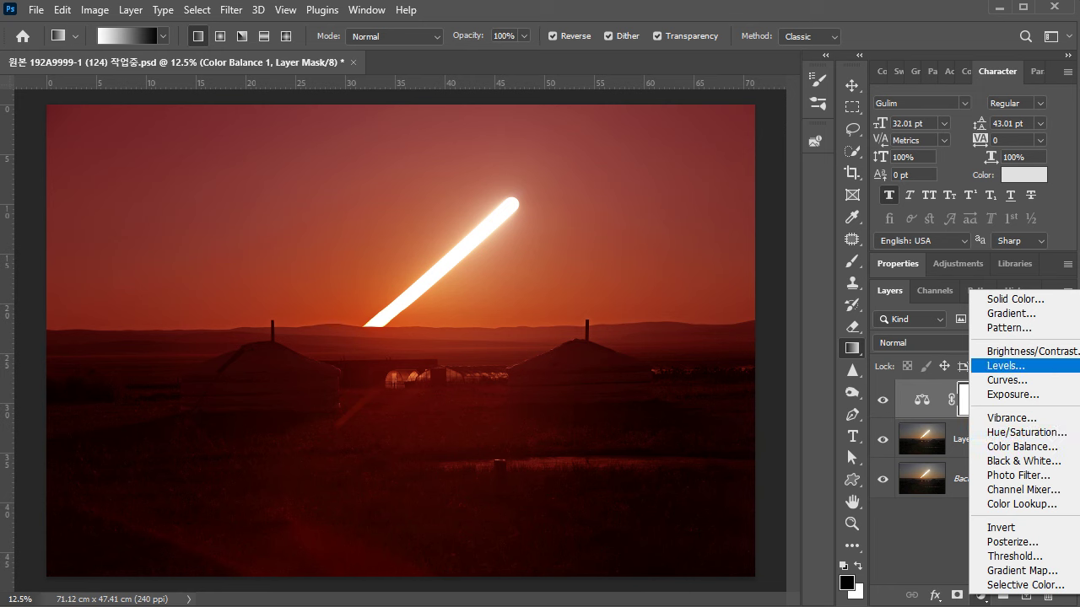
# - Add a Levels adjustment layer above the Color Balance layer and brighten its midtones to 1.54
pyautogui.click(1003, 365)
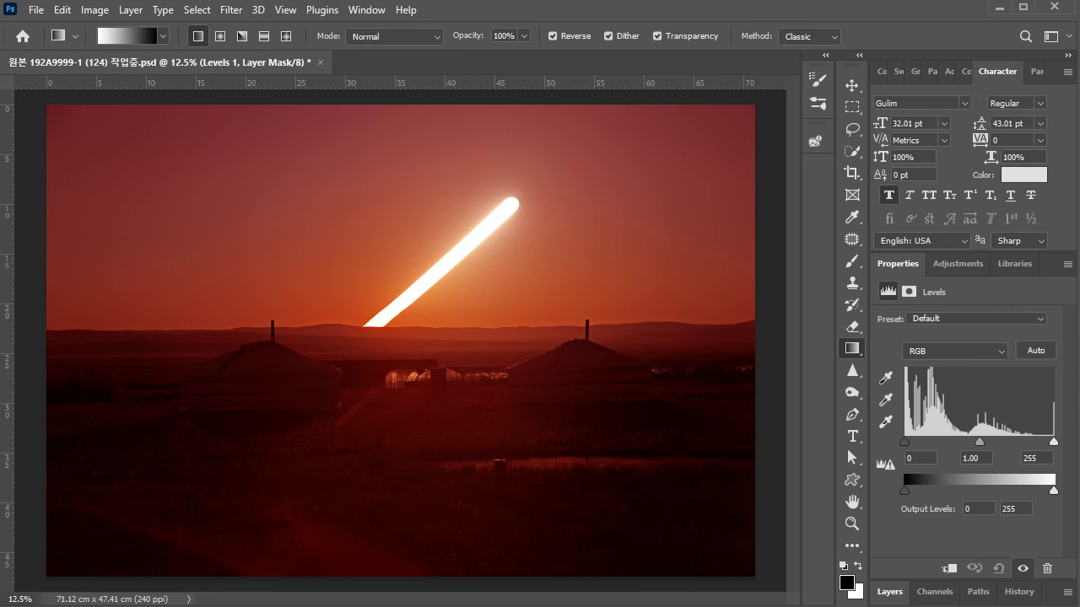
pyautogui.moveTo(979, 441); pyautogui.dragTo(956, 442)
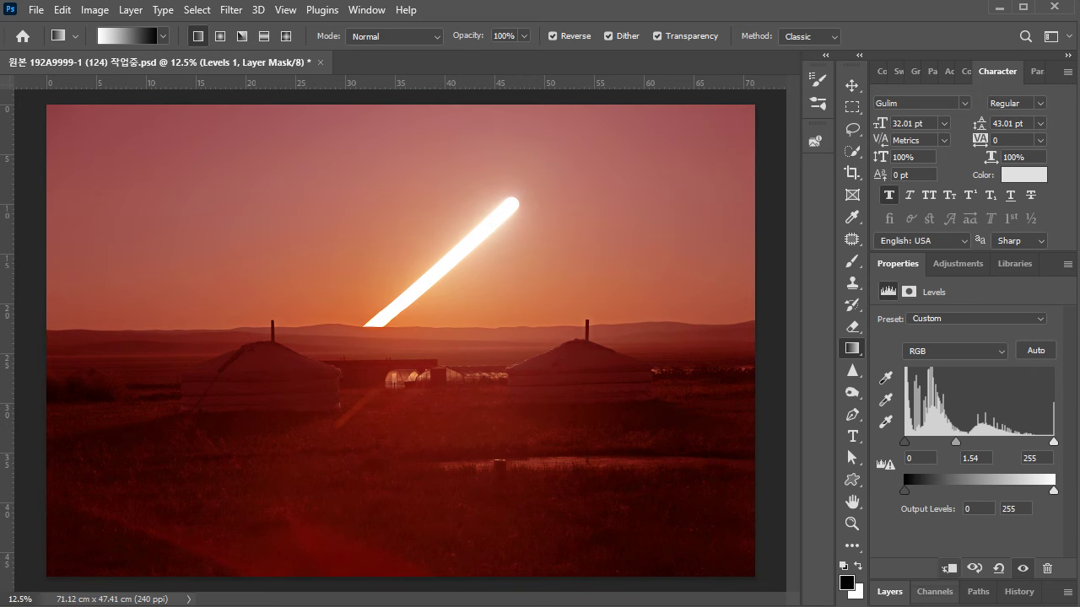
pyautogui.click(890, 591)
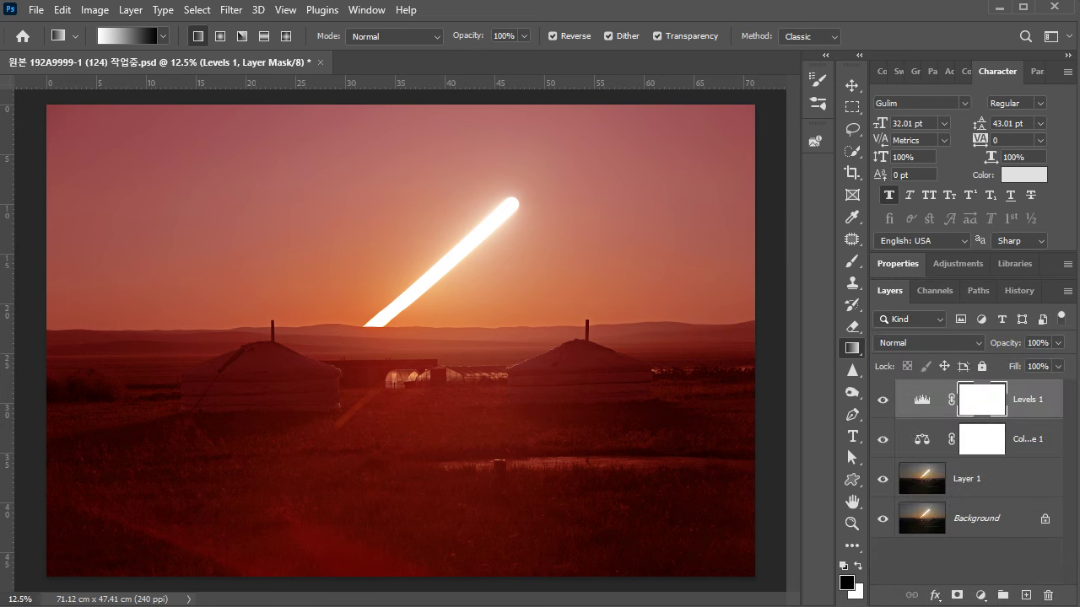
# - Compare the sky and the foreground with and without the Levels adjustment
pyautogui.click(882, 400)
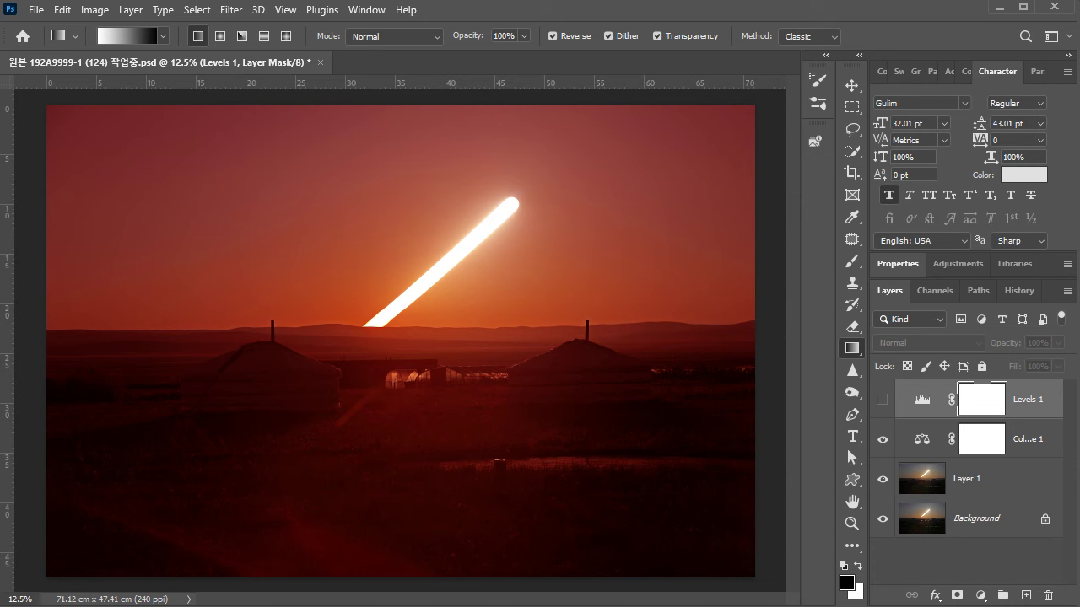
pyautogui.click(882, 400)
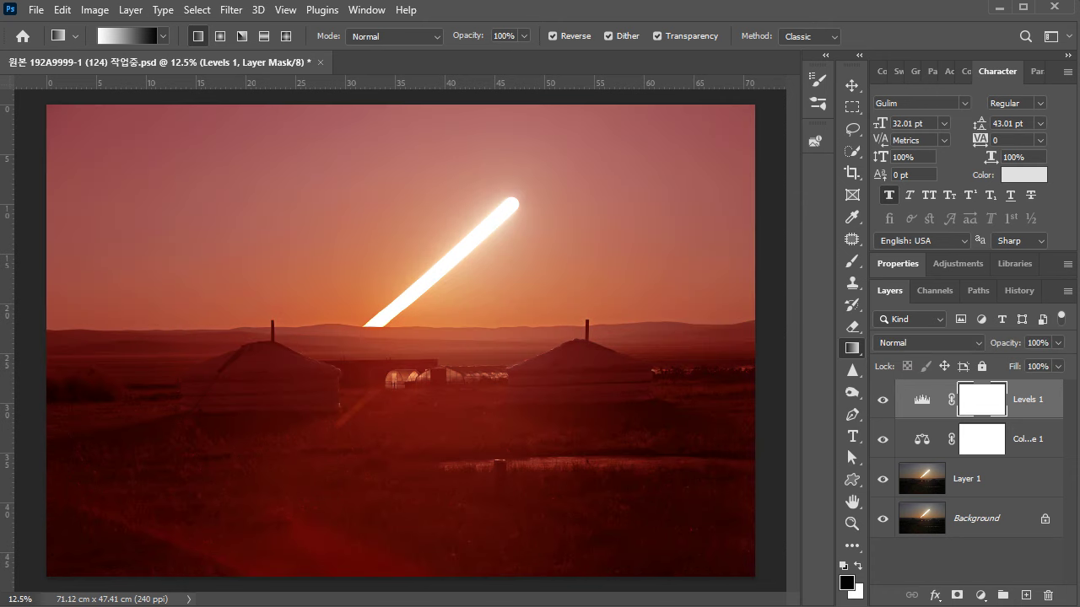
pyautogui.click(882, 400)
pyautogui.click(882, 400)
pyautogui.click(882, 400)
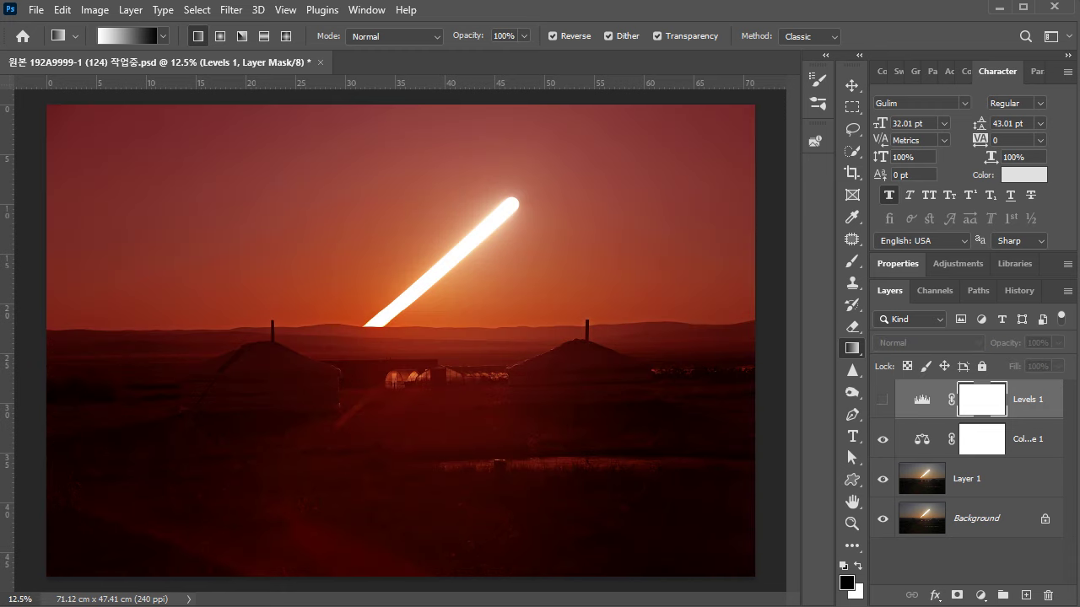
pyautogui.click(883, 400)
pyautogui.click(882, 400)
pyautogui.click(882, 400)
pyautogui.click(883, 400)
pyautogui.click(882, 400)
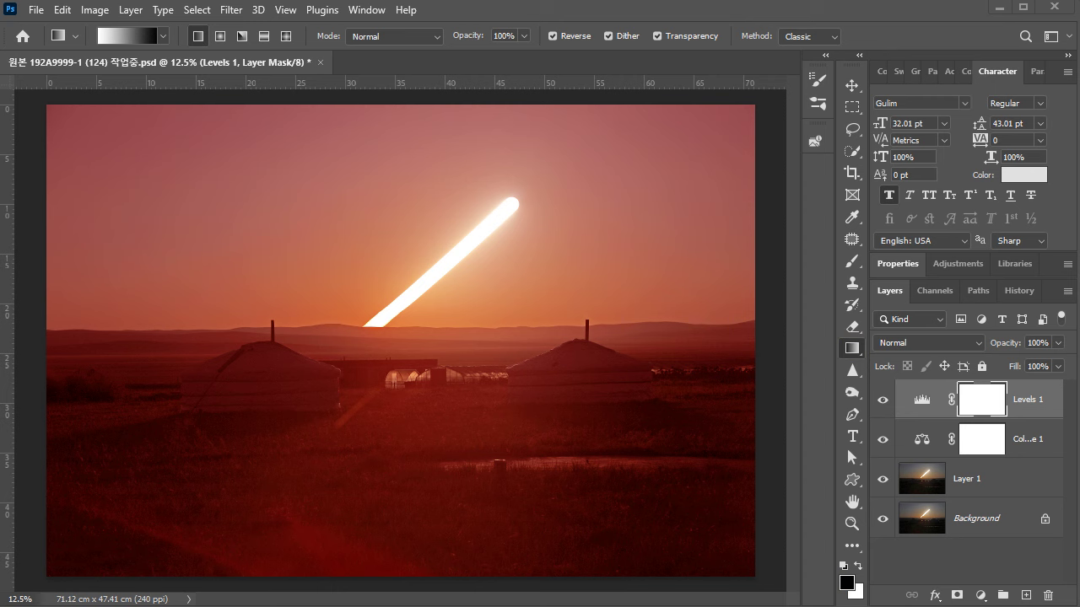
# - Draw a short vertical black-to-white gradient at the horizon on the Levels mask, hiding the brightening in the sky
pyautogui.press('shift')
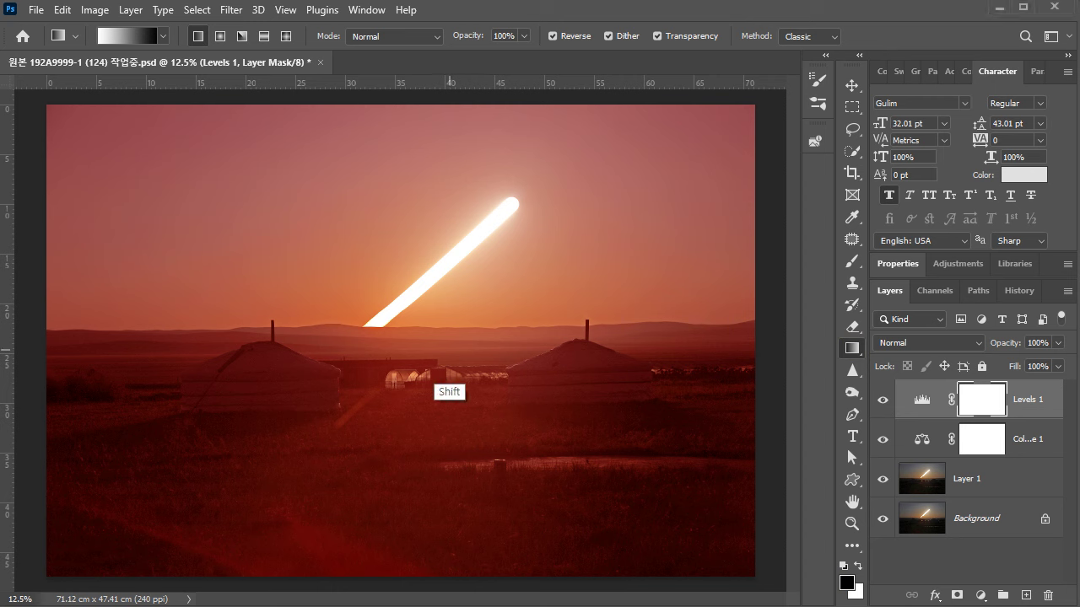
pyautogui.click(449, 345)
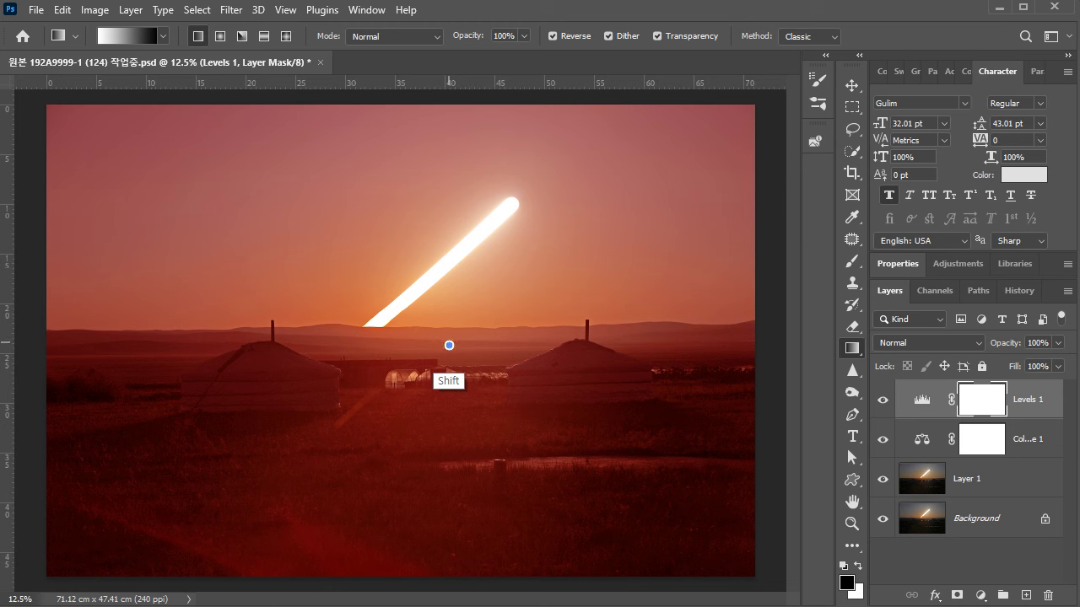
pyautogui.moveTo(448, 343); pyautogui.dragTo(449, 323)
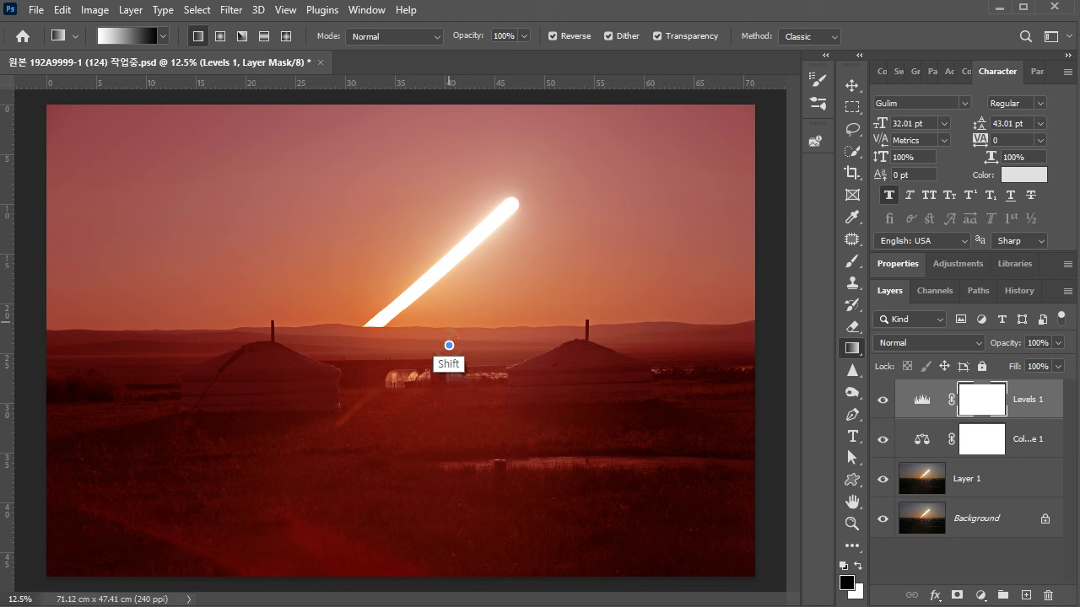
pyautogui.moveTo(448, 322); pyautogui.dragTo(449, 324)
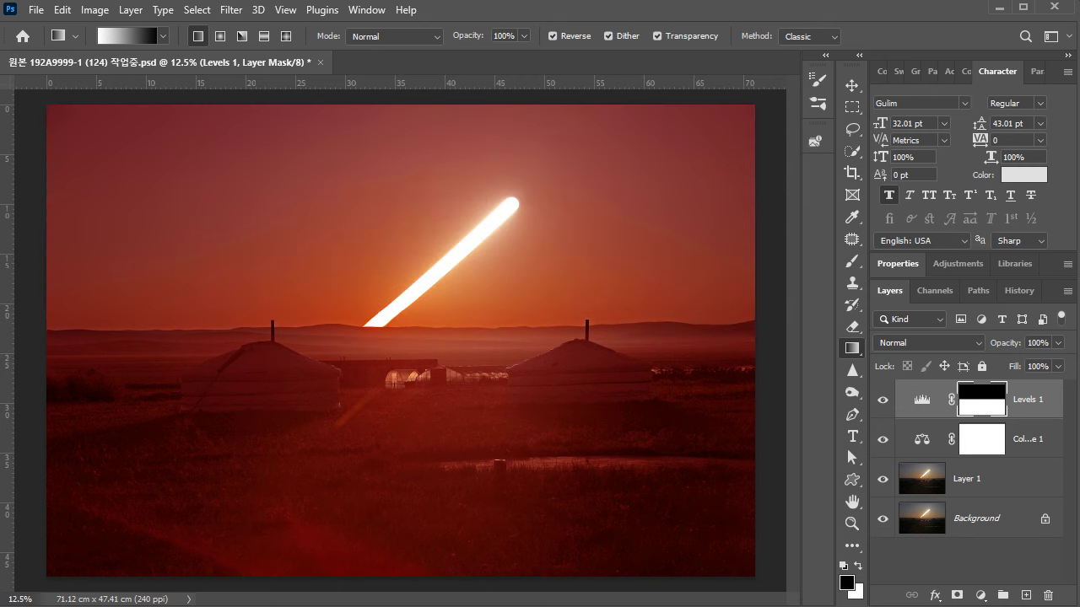
# - Compare the foreground with and without the masked Levels adjustment
pyautogui.click(882, 400)
pyautogui.click(882, 400)
pyautogui.click(882, 399)
pyautogui.click(882, 400)
# - Redraw the Levels mask gradient over a longer span across the horizon for a softer transition, and compare with the layer hidden
pyautogui.moveTo(469, 361); pyautogui.dragTo(447, 312)
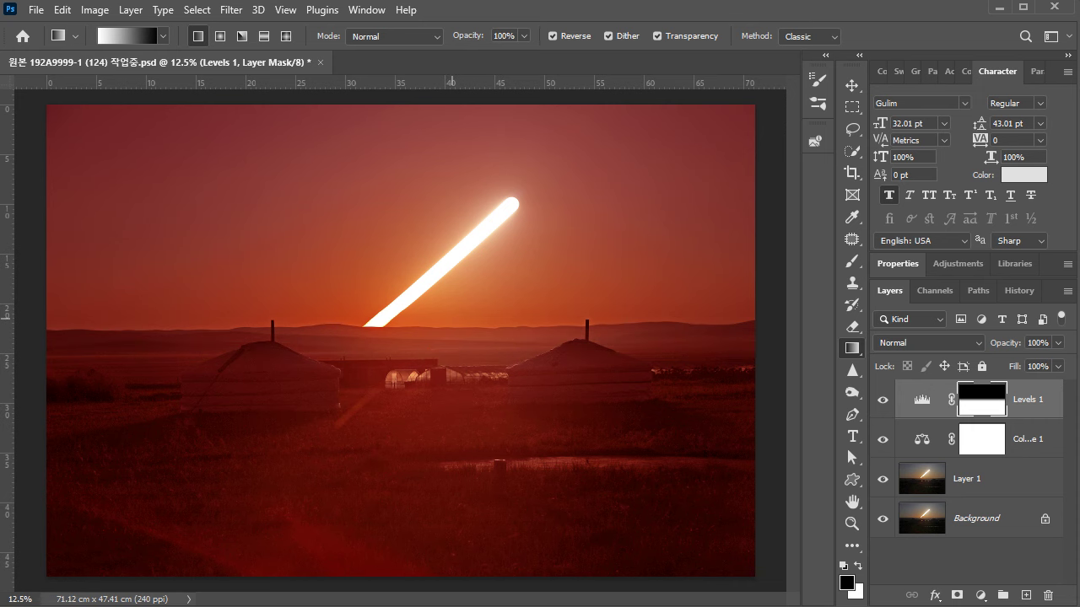
pyautogui.hotkey('ctrl', ',')
pyautogui.hotkey('ctrl', ',')
pyautogui.hotkey('ctrl', ',')
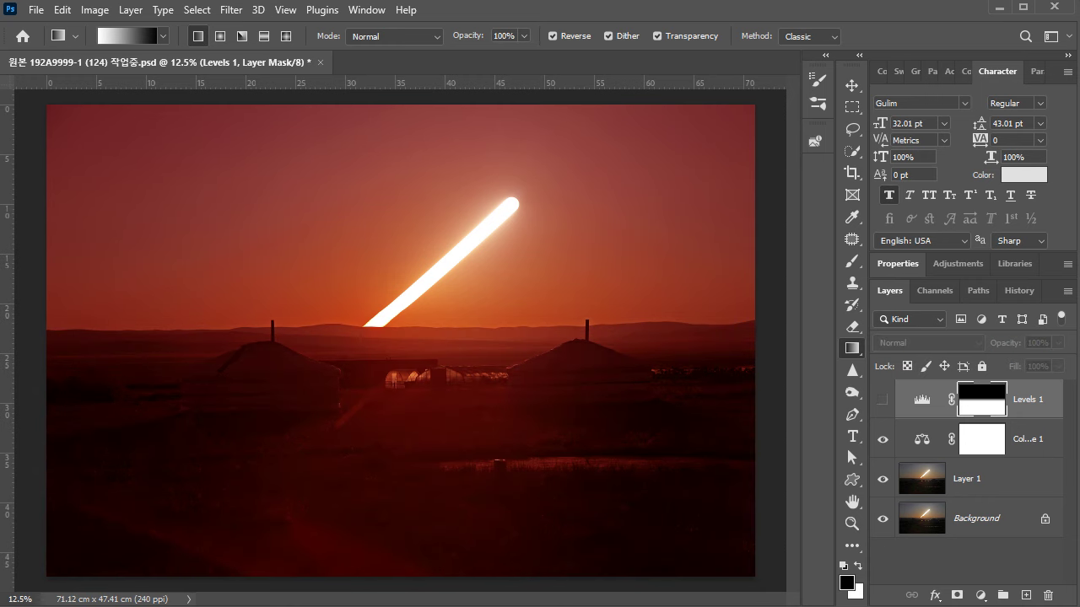
pyautogui.hotkey('ctrl', ',')
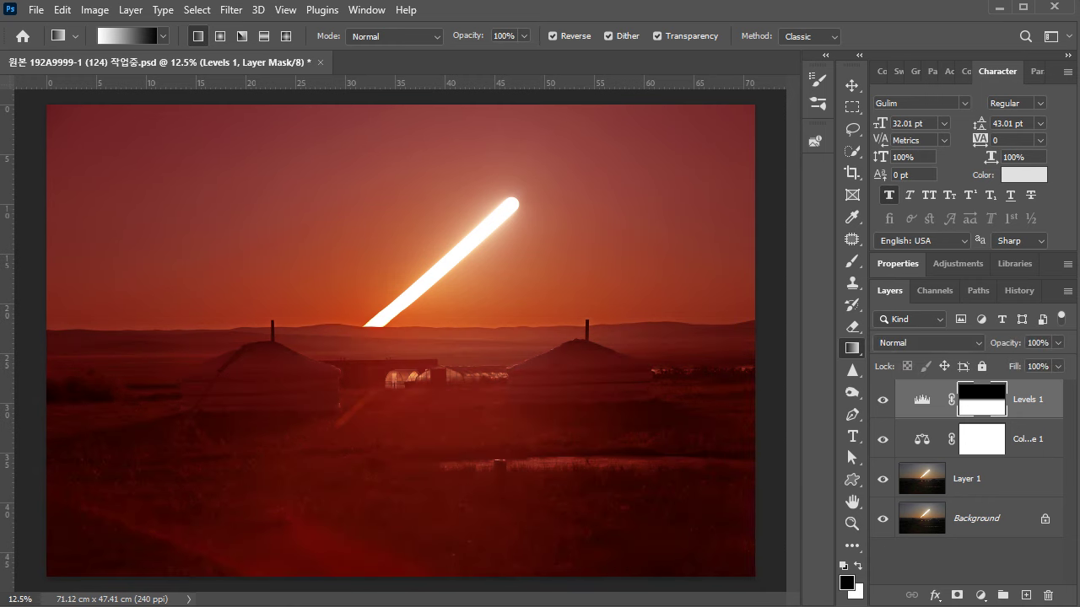